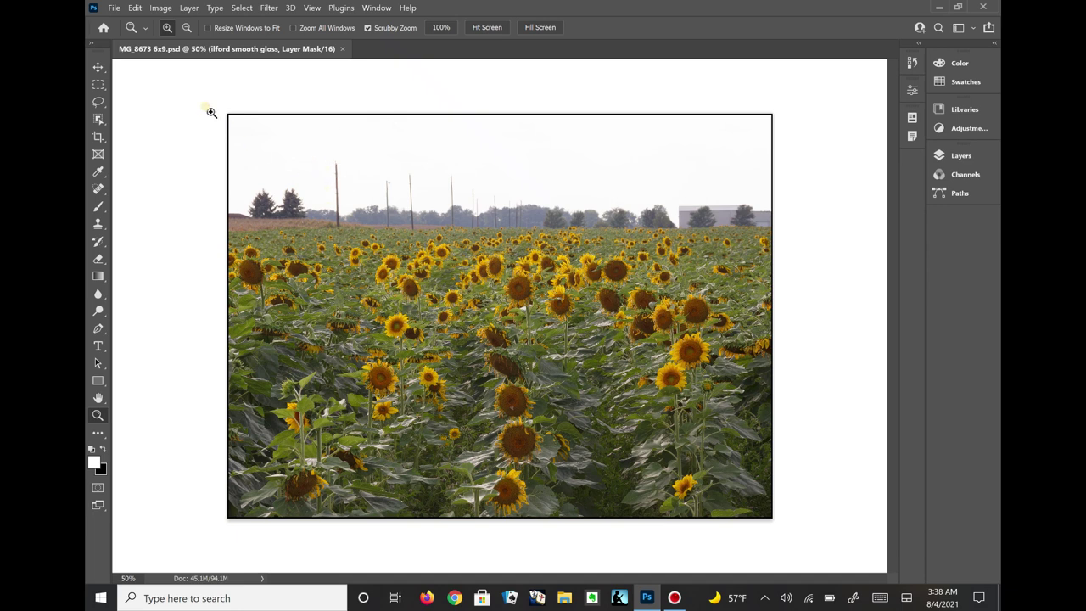
# Open Print Settings for the sunflower photo on the EPSON SC-P800 in landscape, checking Color Handling.
pyautogui.click(114, 7)
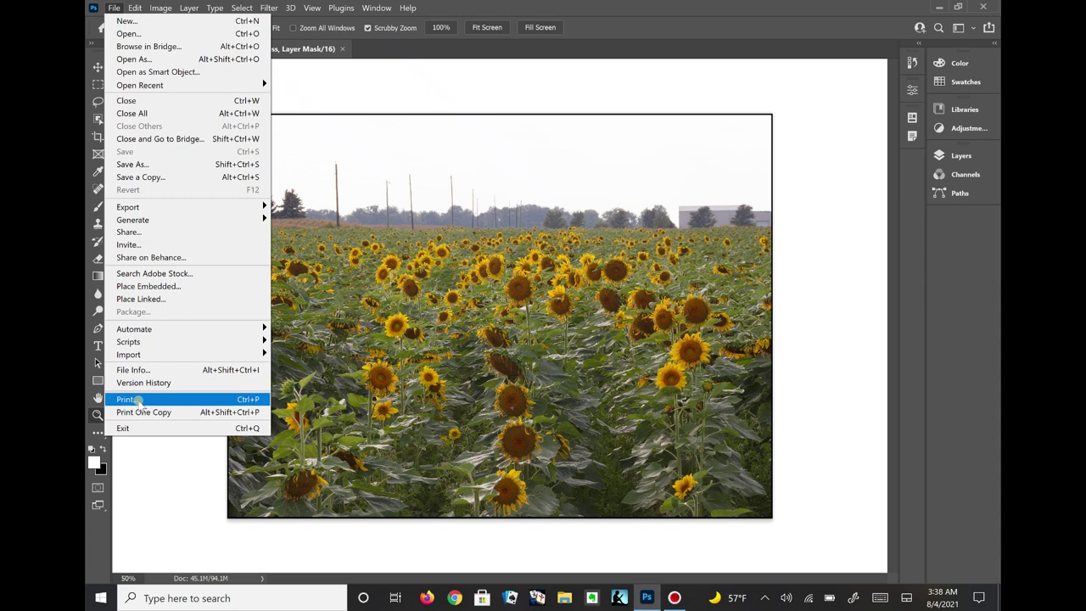
pyautogui.click(129, 398)
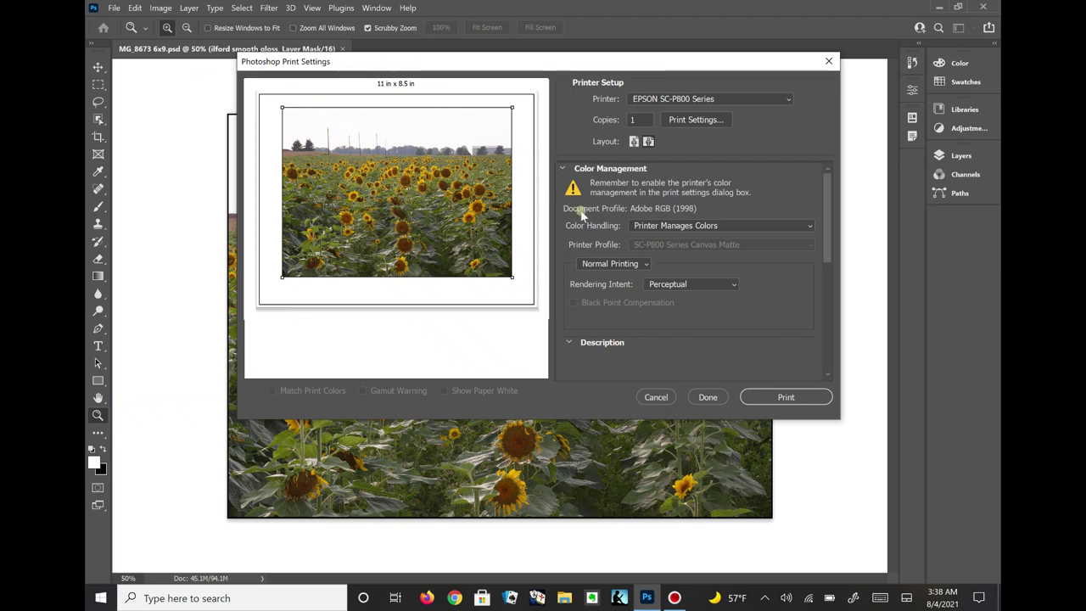
pyautogui.click(633, 143)
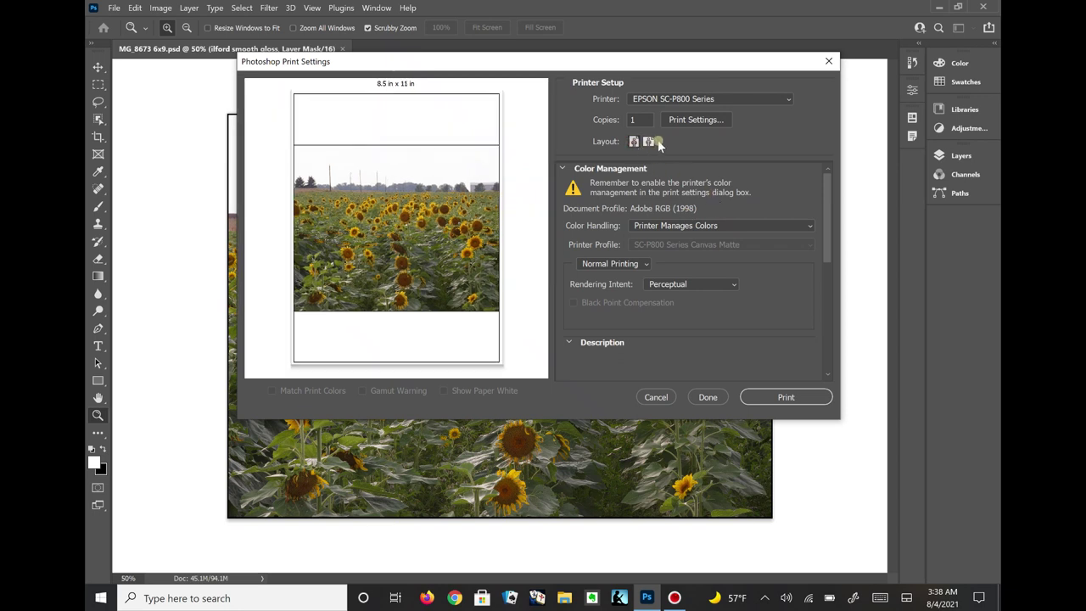
pyautogui.click(649, 143)
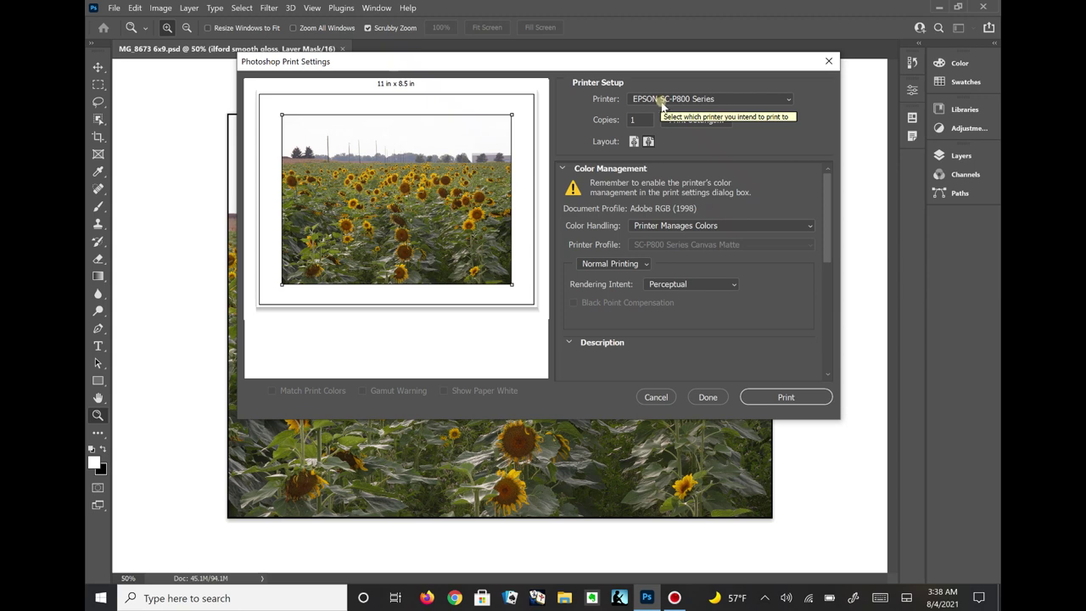
pyautogui.click(665, 226)
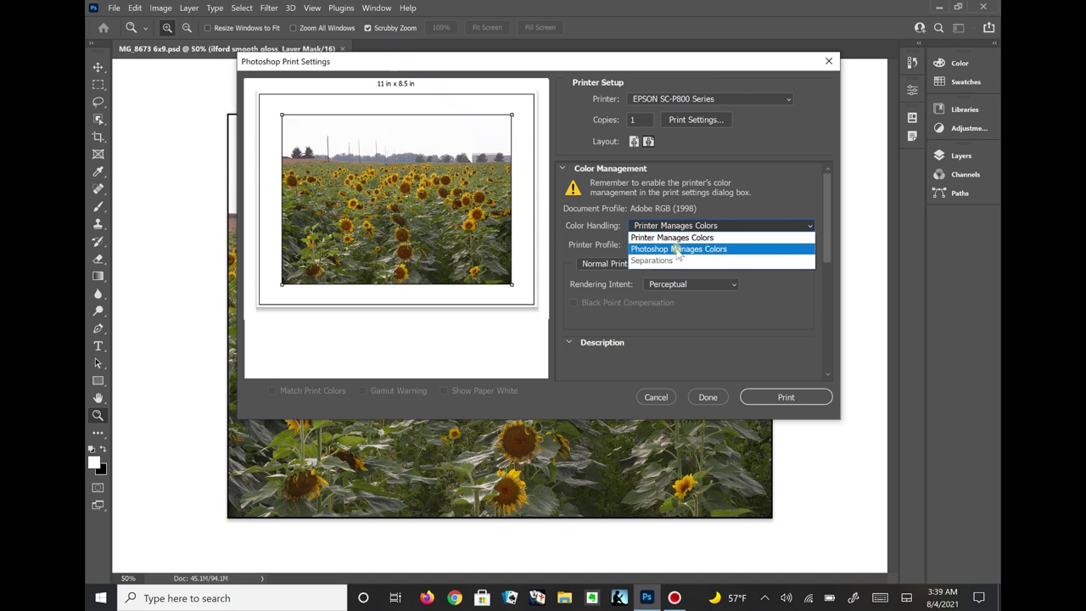
pyautogui.click(670, 238)
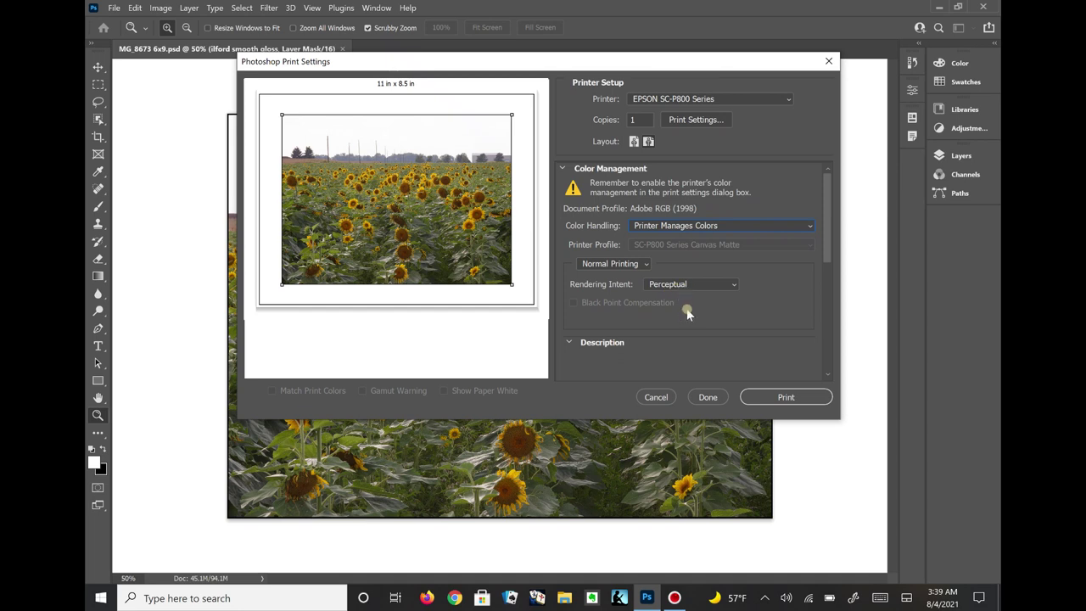
pyautogui.moveTo(826, 252); pyautogui.dragTo(820, 376)
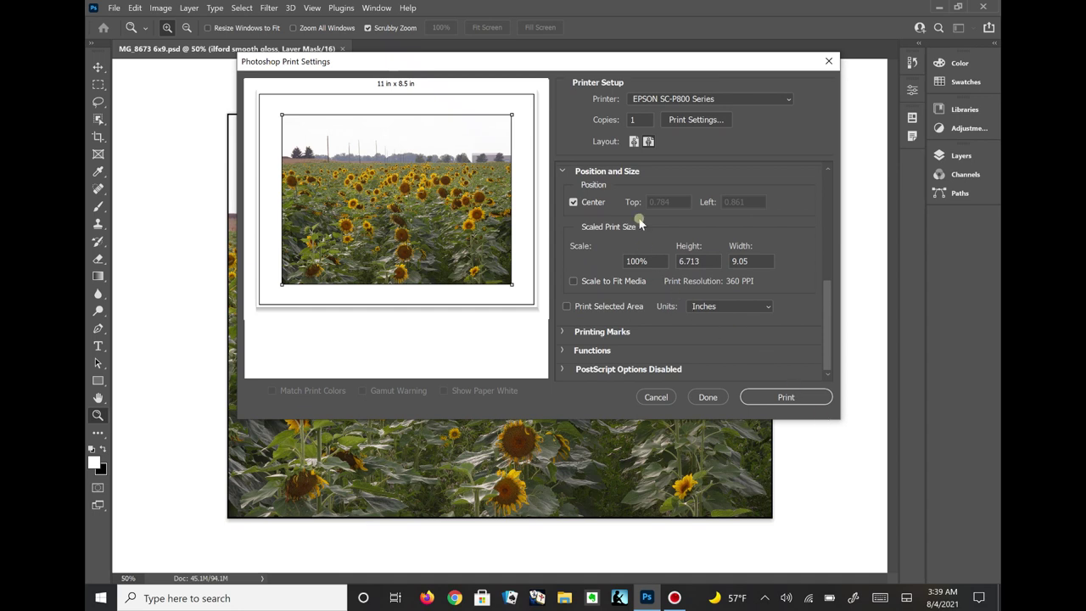
pyautogui.click(827, 185)
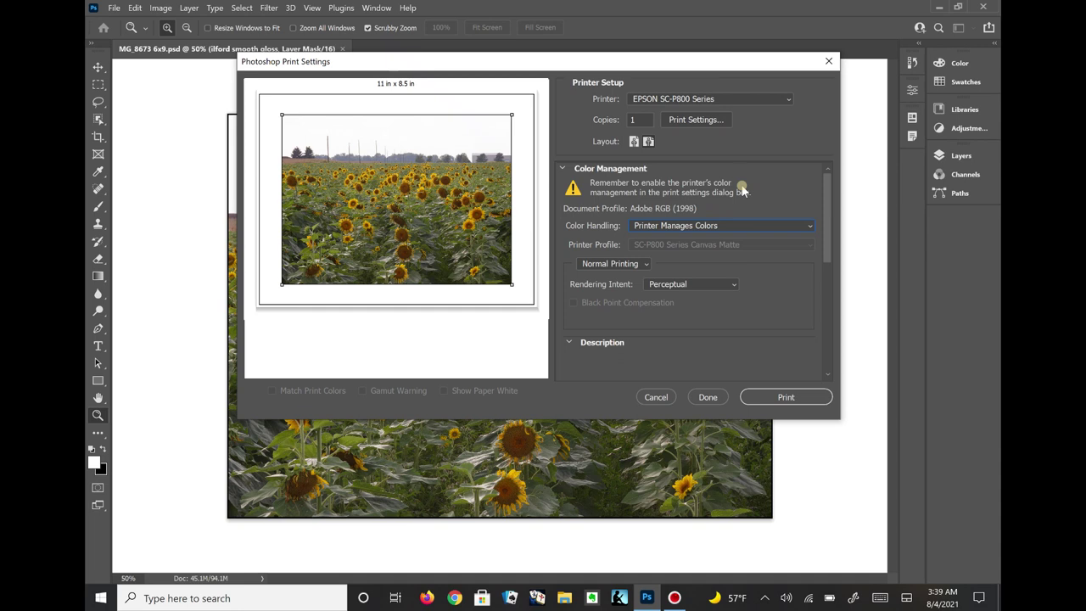
# Open the EPSON SC-P800 driver properties, leaving media type on Premium Photo Paper Glossy.
pyautogui.click(697, 121)
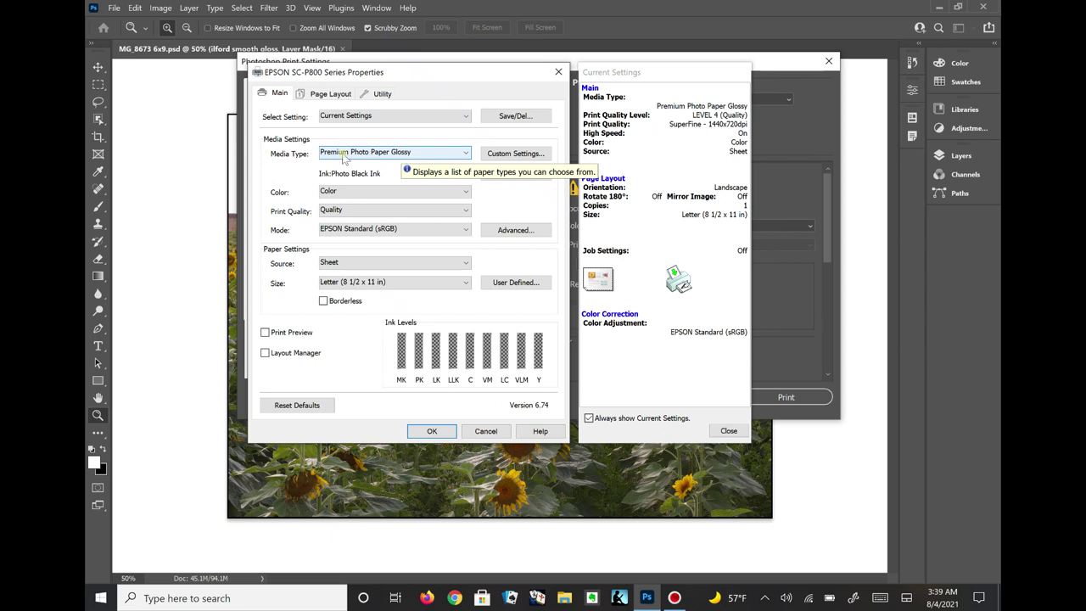
pyautogui.click(417, 155)
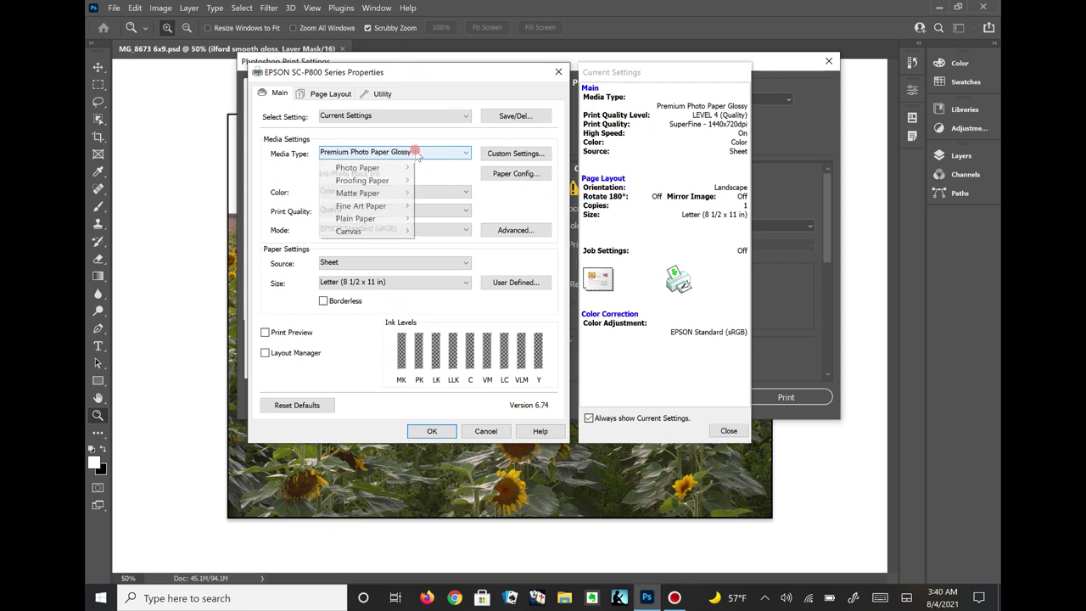
pyautogui.moveTo(386, 210)
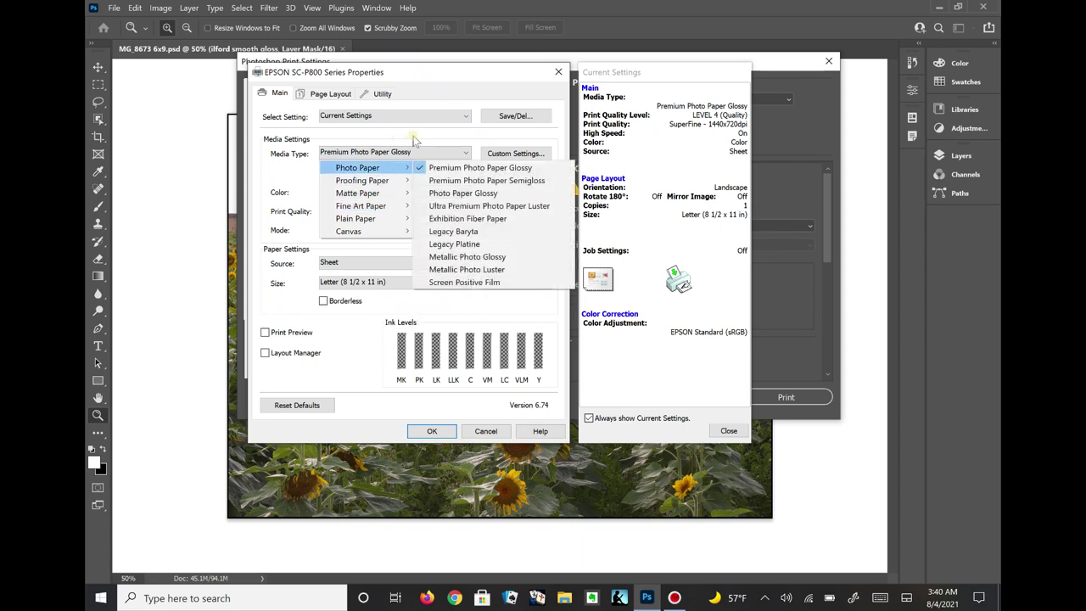
pyautogui.click(411, 138)
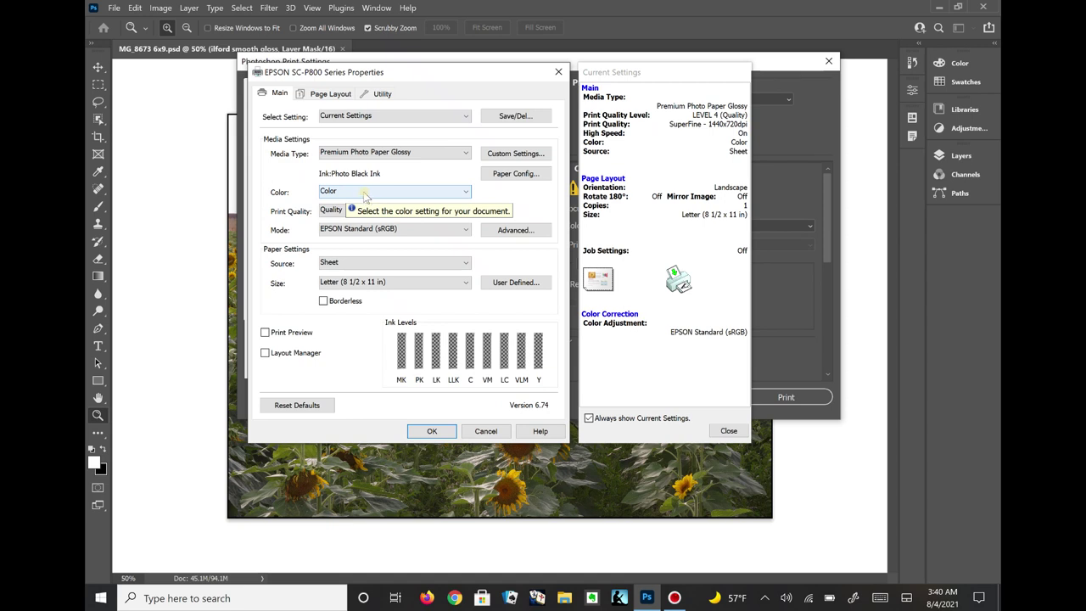
pyautogui.click(366, 194)
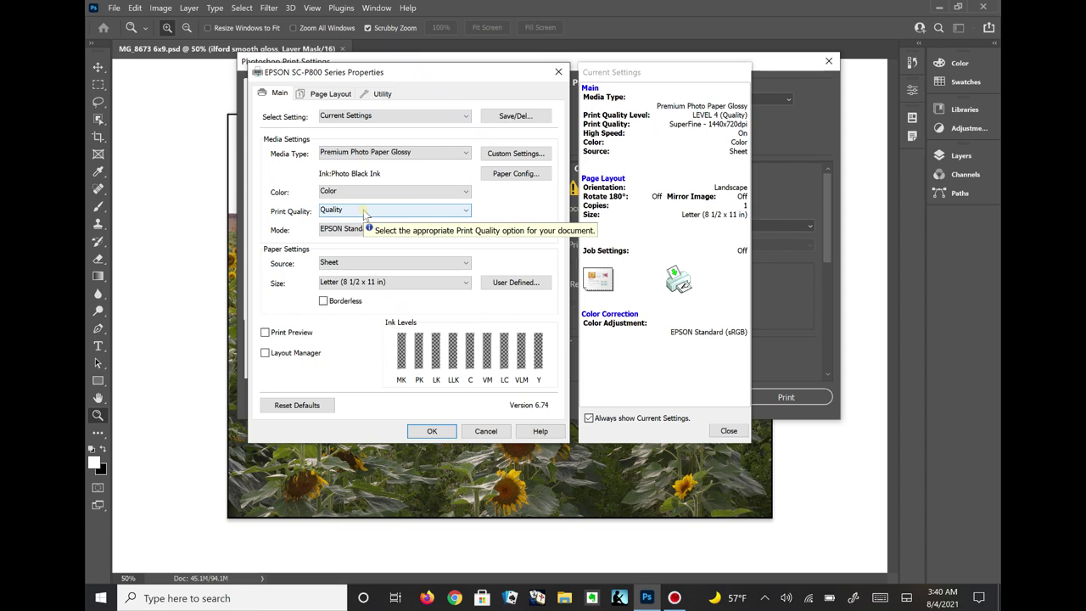
# Leave colour mode on Color and show the Print Quality choices, kept at Quality (SuperFine 1440x720dpi).
pyautogui.click(363, 210)
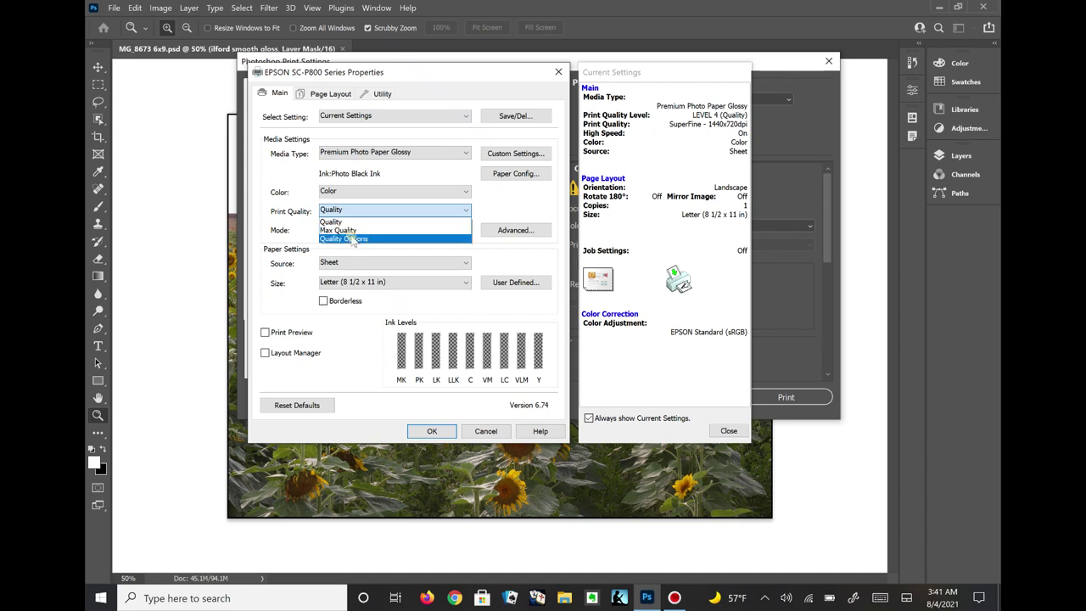
# Set Quality Options to LEVEL 4 SuperFine 1440x720dpi with High Speed off and Finest Detail on.
pyautogui.click(353, 240)
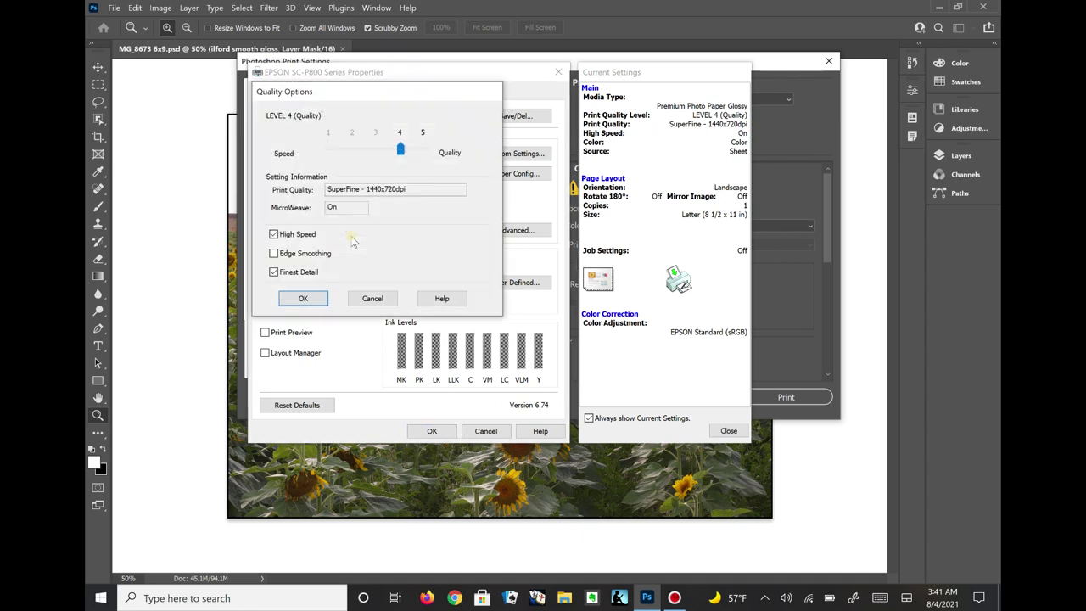
pyautogui.moveTo(400, 150)
pyautogui.mouseDown()
pyautogui.moveTo(422, 150)
pyautogui.moveTo(392, 150)
pyautogui.mouseUp()
pyautogui.click(421, 151)
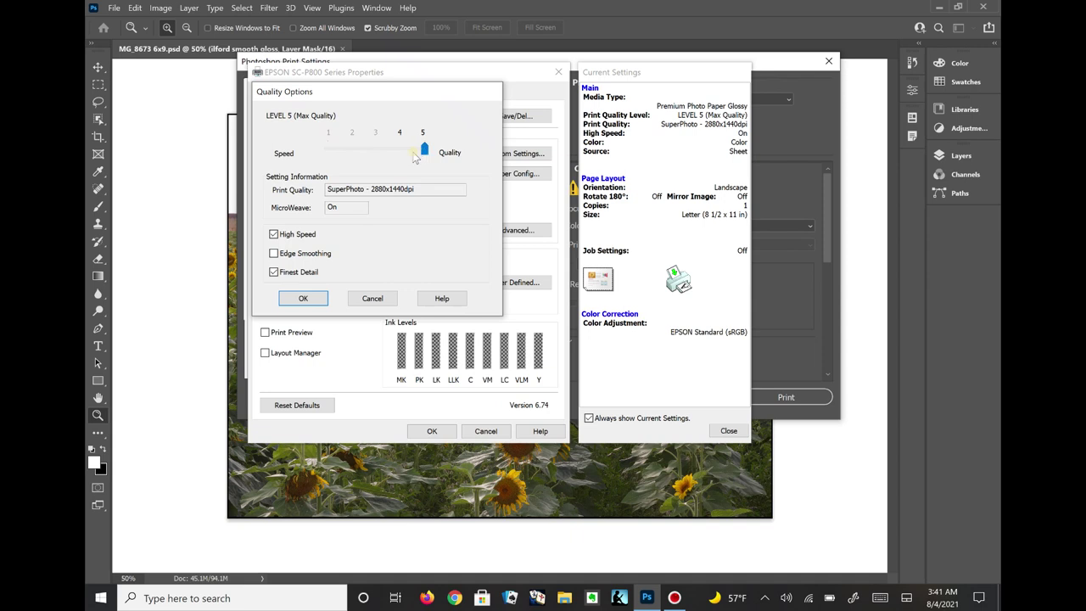
pyautogui.moveTo(424, 155); pyautogui.dragTo(400, 153)
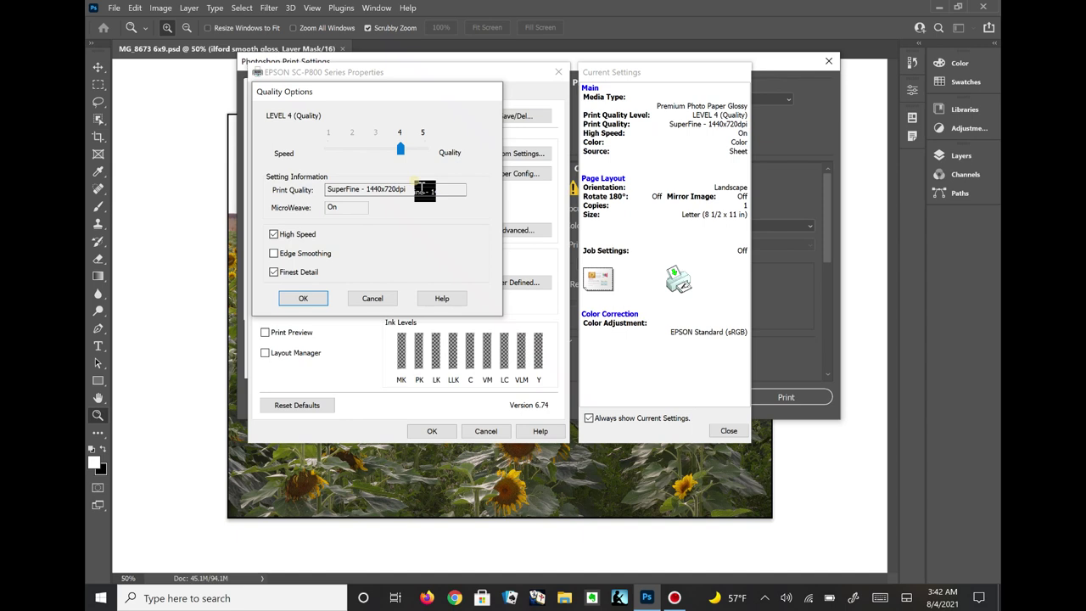
pyautogui.click(273, 234)
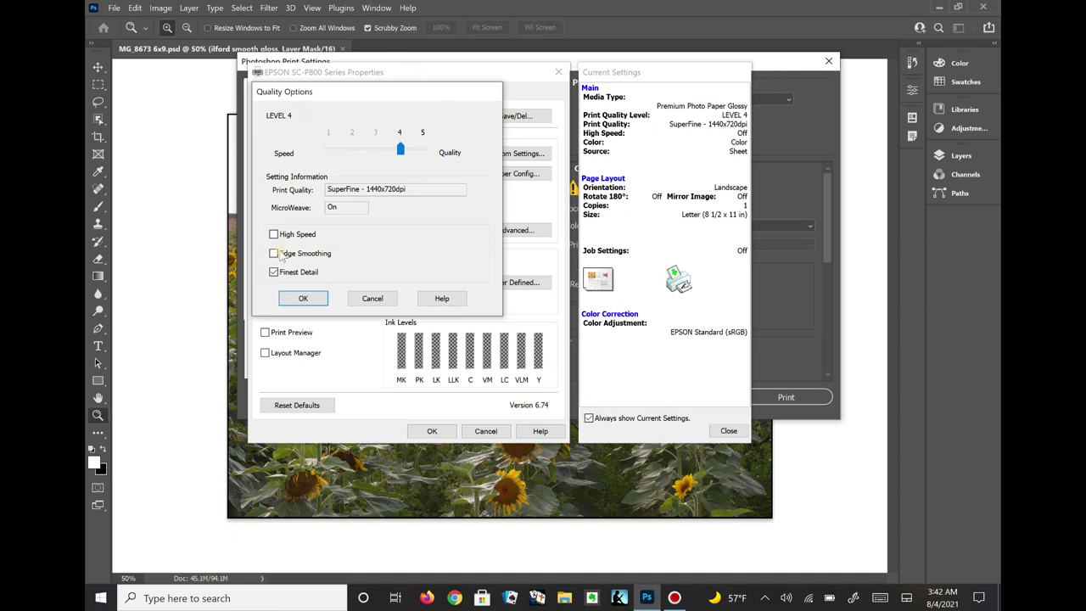
pyautogui.click(300, 299)
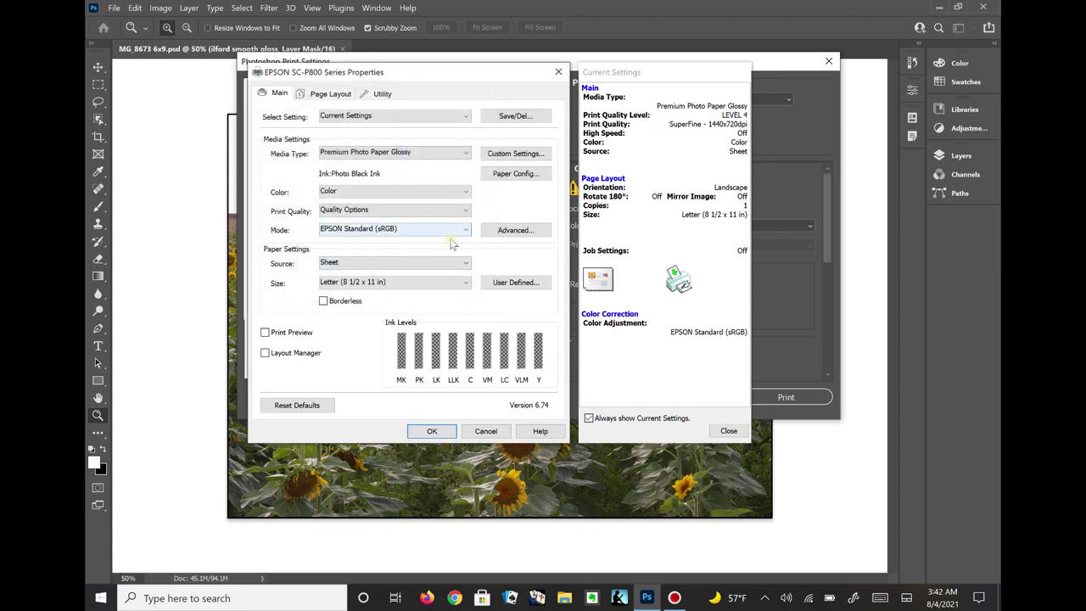
# Open the driver's Color Controls and view the colour modes, still on EPSON Standard (sRGB).
pyautogui.click(511, 229)
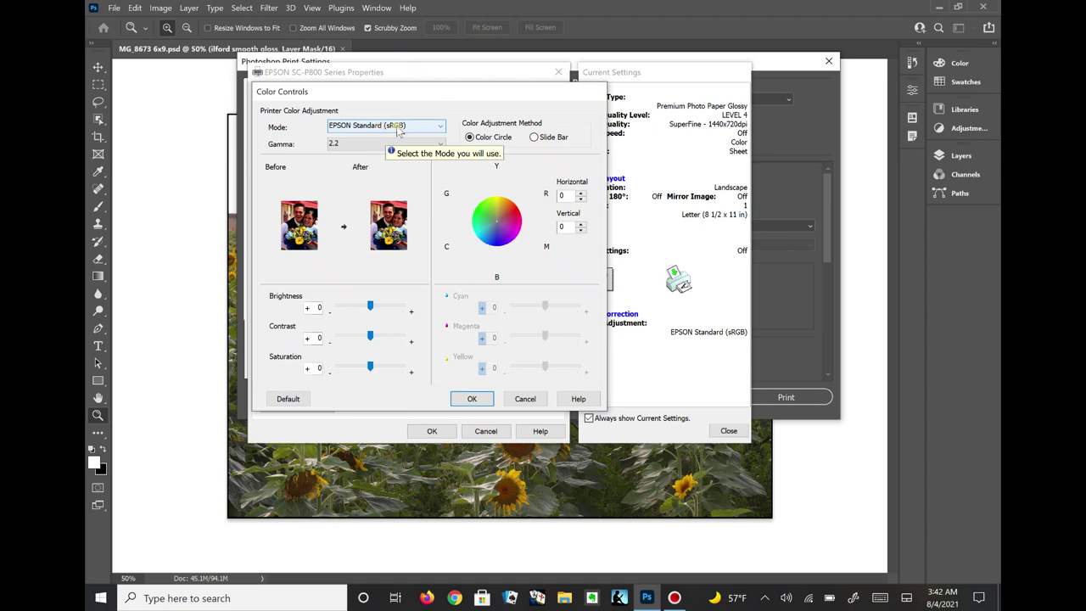
pyautogui.click(397, 127)
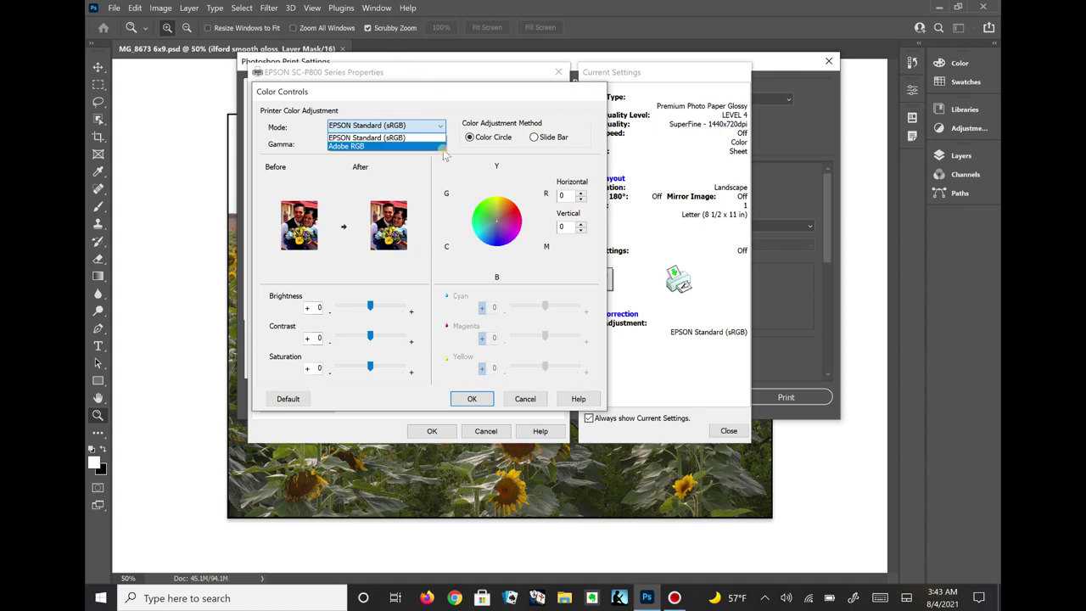
pyautogui.click(435, 93)
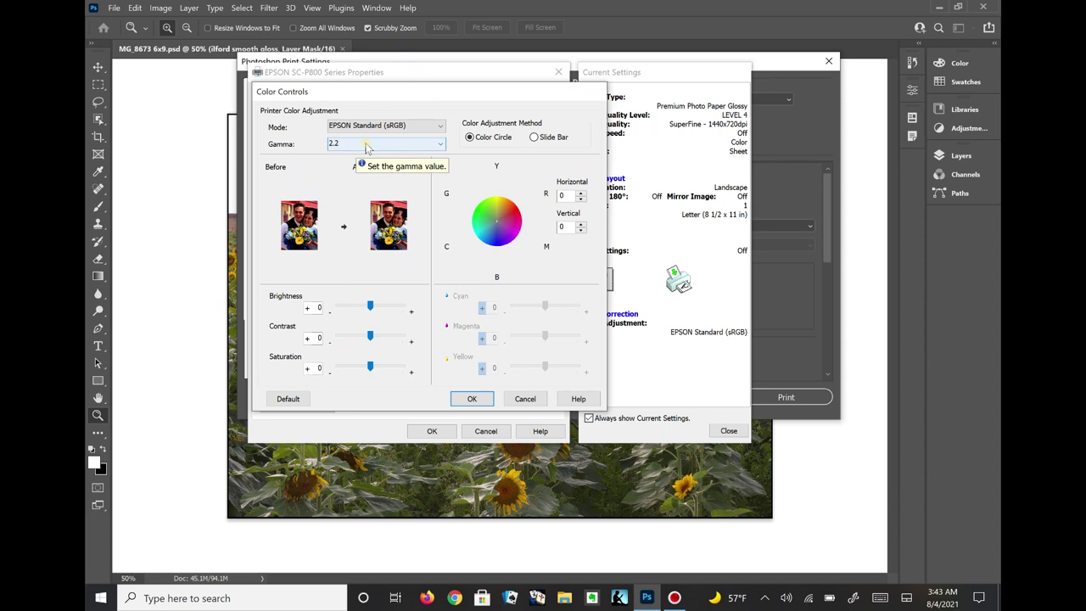
# Keep Gamma at 2.2 and confirm Color Controls, returning to the Epson Main tab.
pyautogui.click(366, 145)
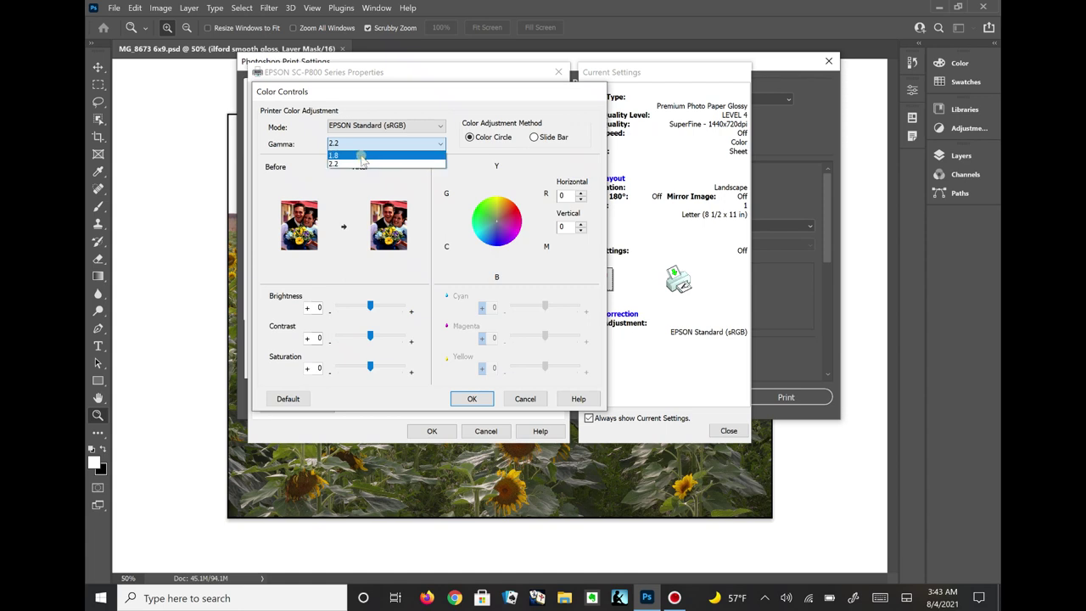
pyautogui.click(293, 166)
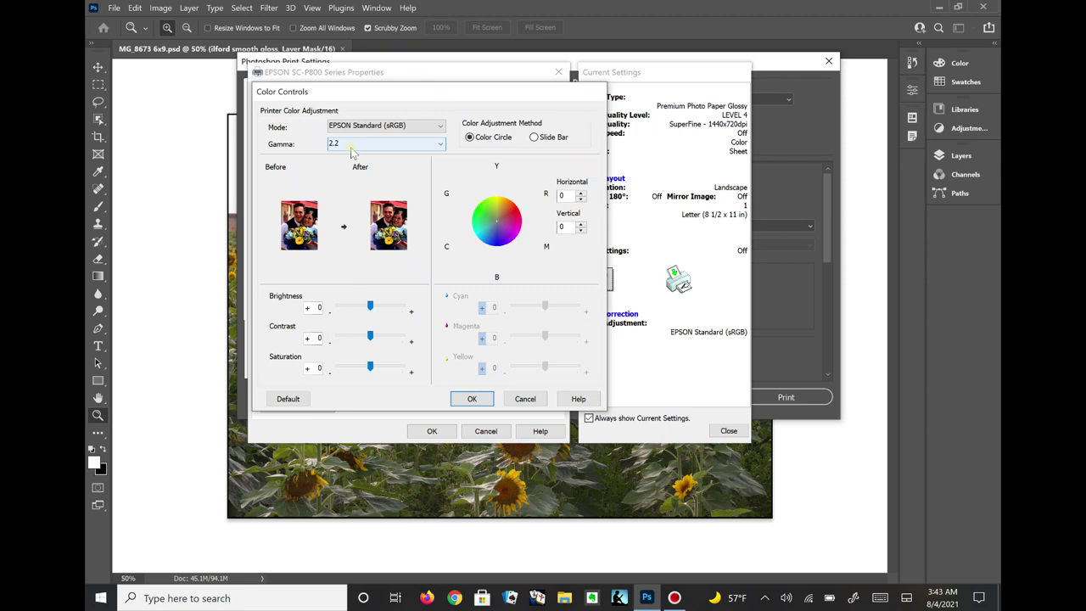
pyautogui.click(458, 399)
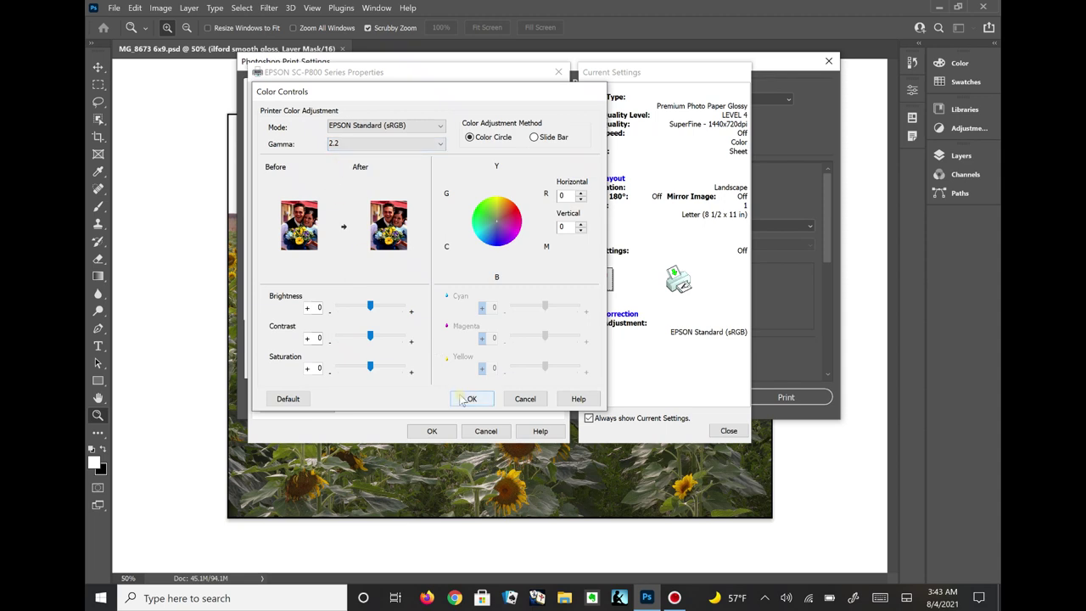
pyautogui.click(462, 399)
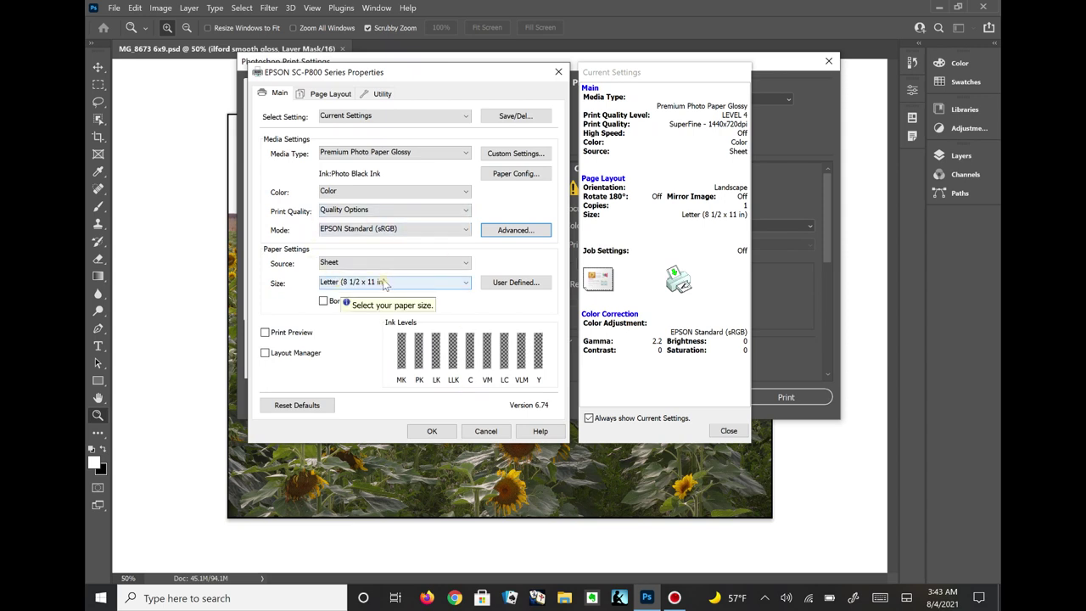
pyautogui.click(387, 265)
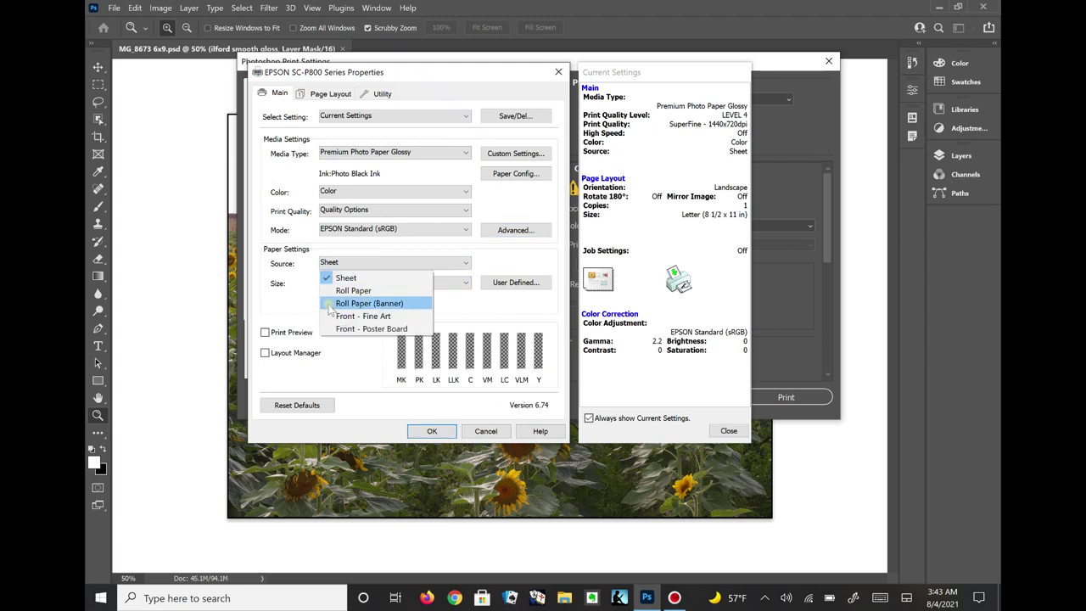
pyautogui.click(288, 307)
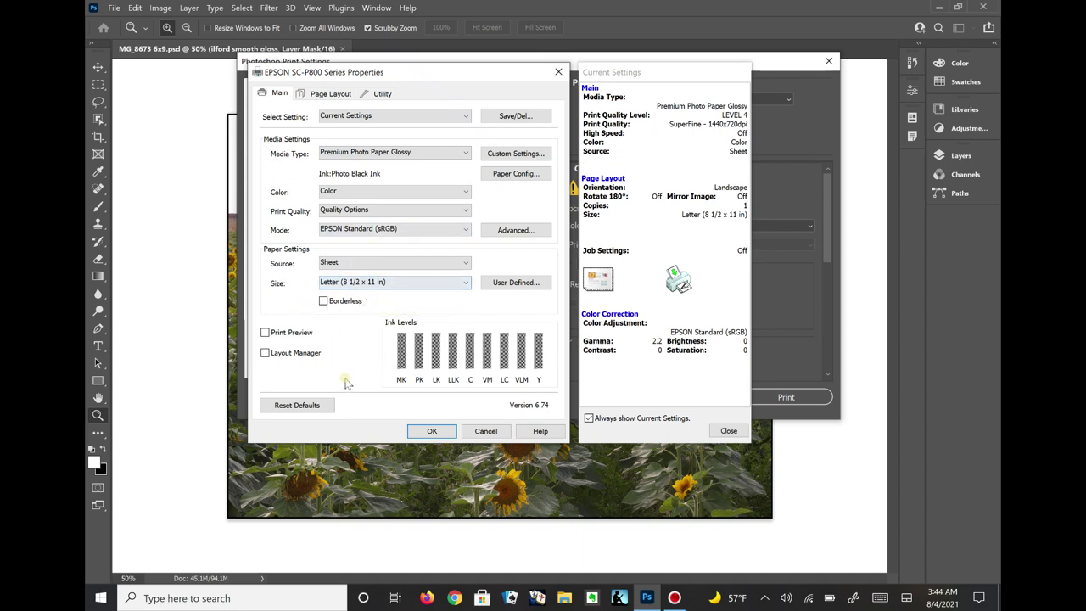
pyautogui.click(431, 432)
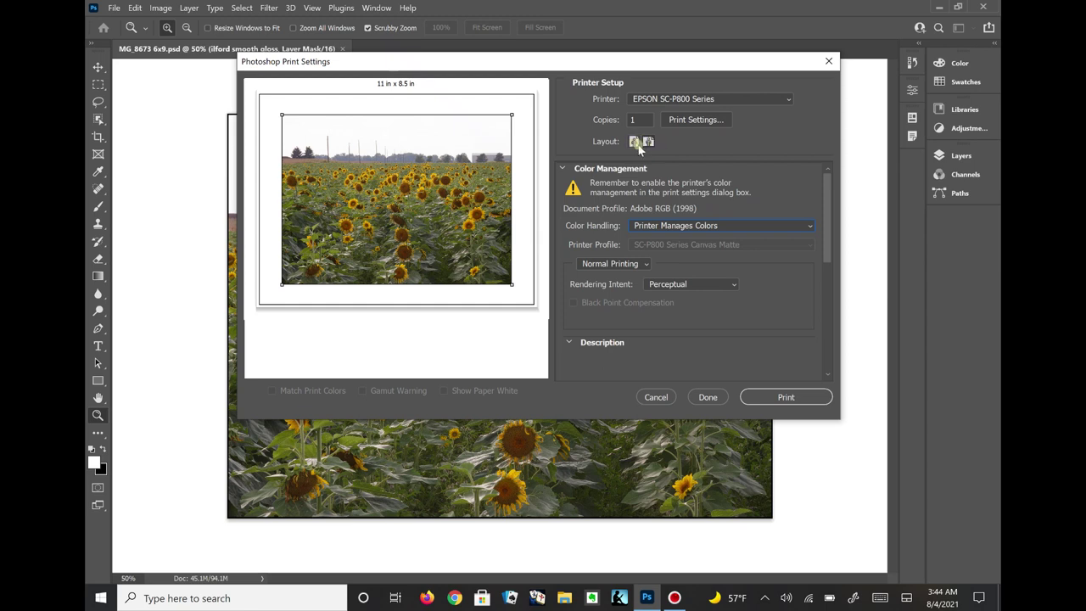
# Scroll Print Settings down to Position and Size, then back up to Color Management.
pyautogui.scroll(-3, 713, 341)
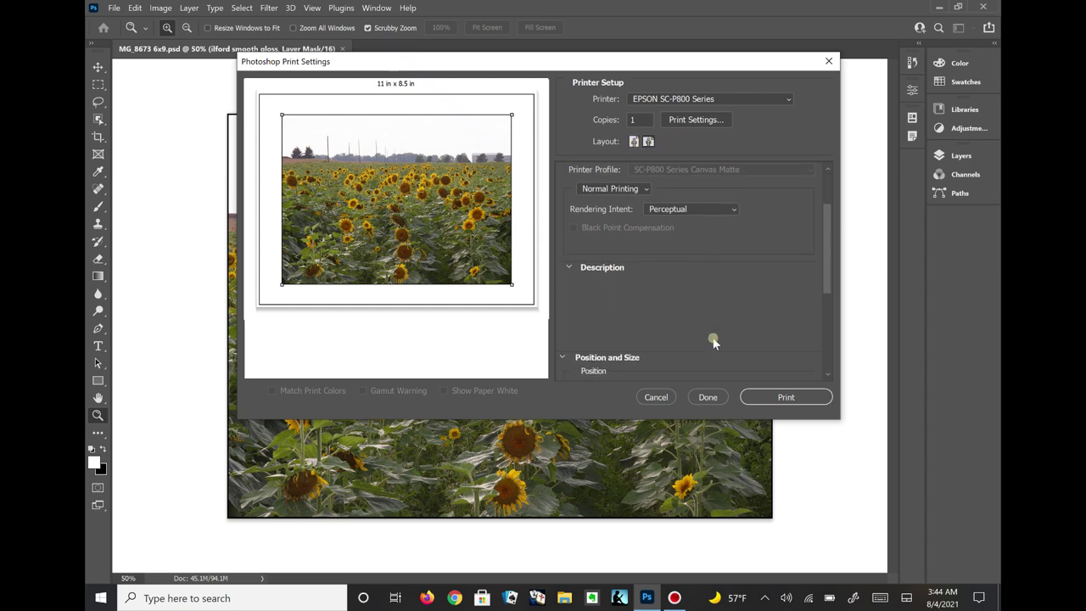
pyautogui.scroll(-3, 713, 341)
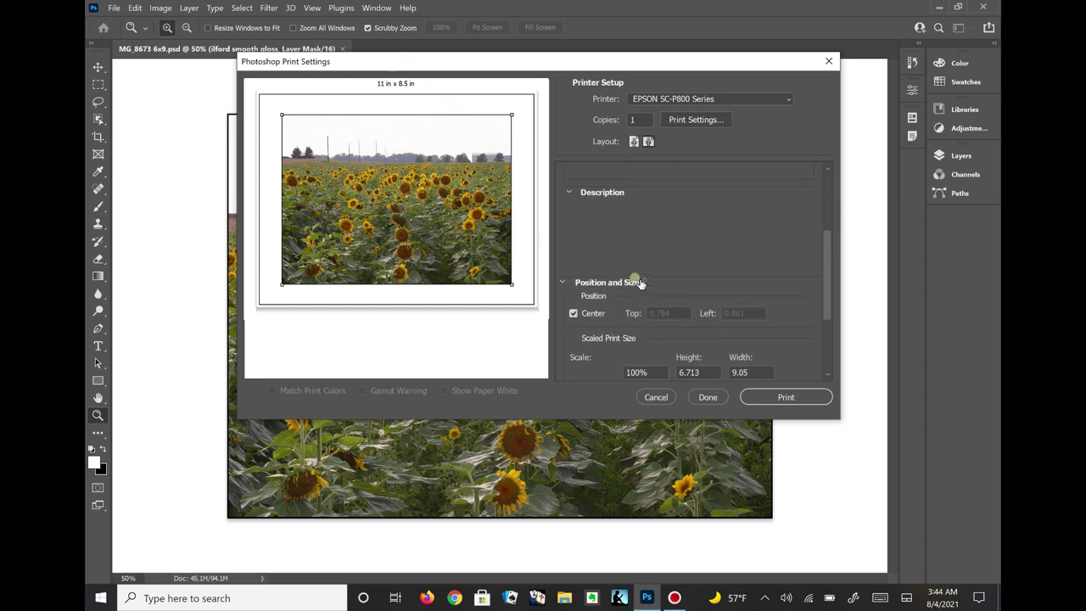
pyautogui.scroll(6, 640, 283)
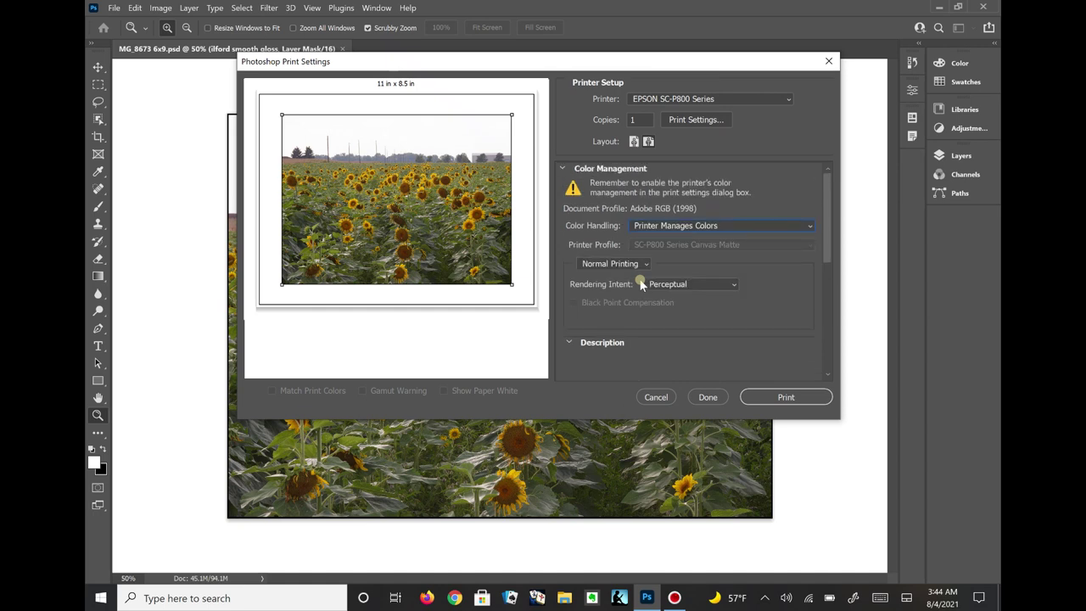